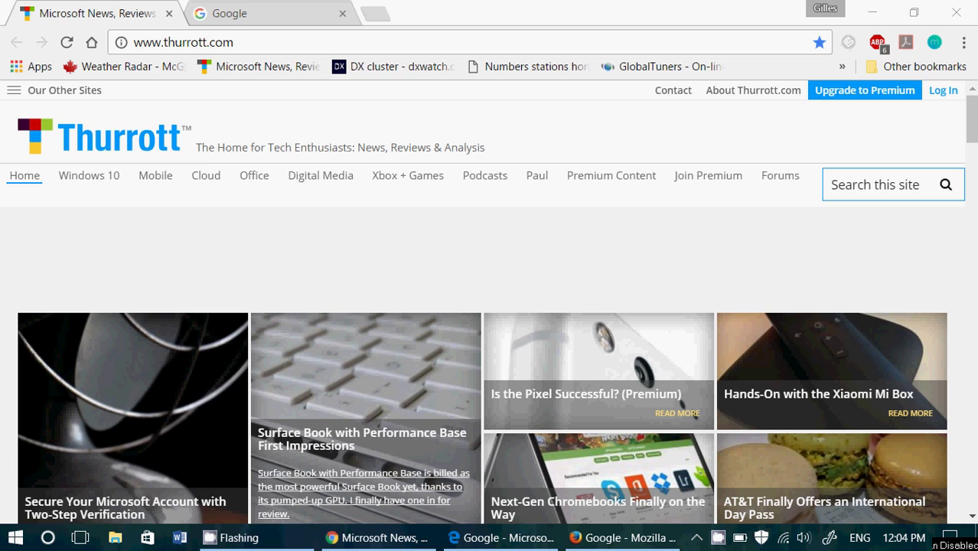
Toggle the Thurrott page in Chrome into full screen and back with F11, twice.
click(536, 105)
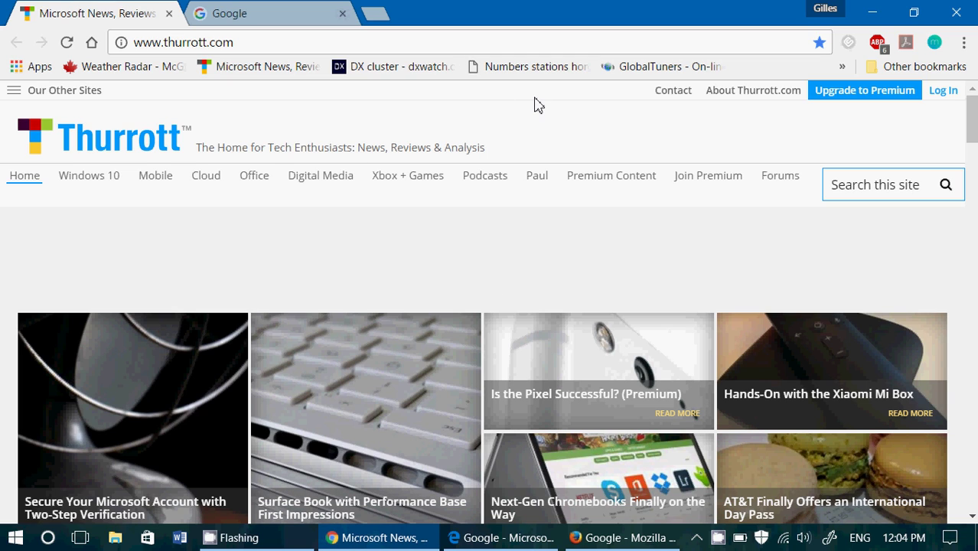
key(F11)
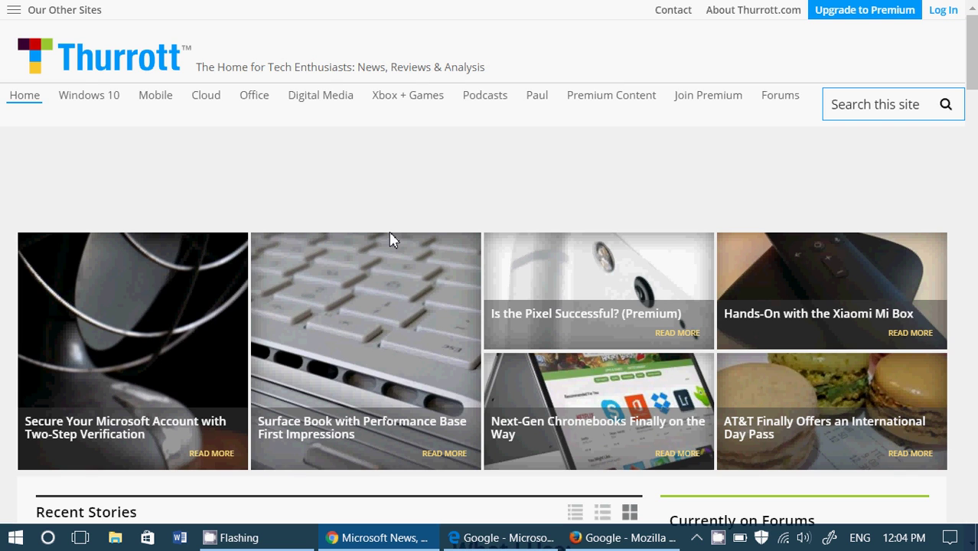
key(F11)
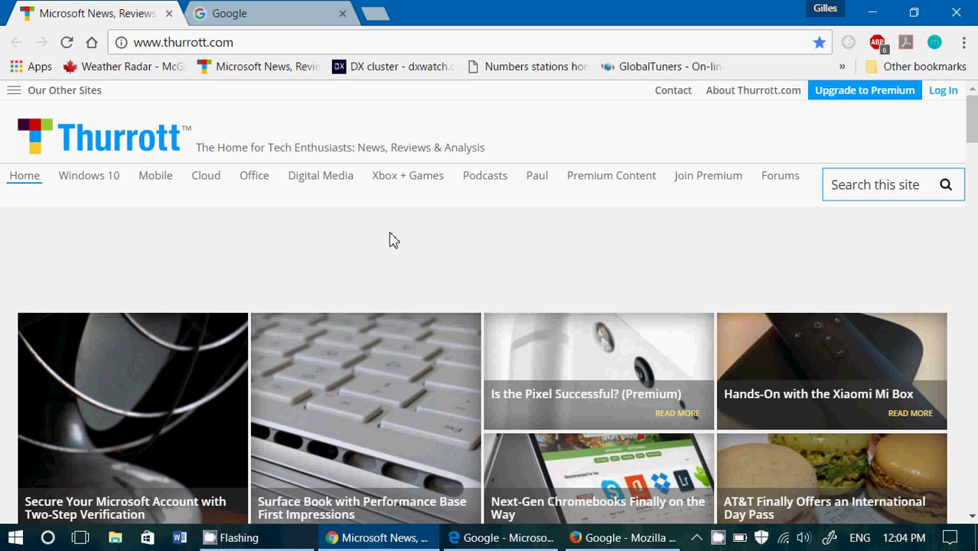
key(F11)
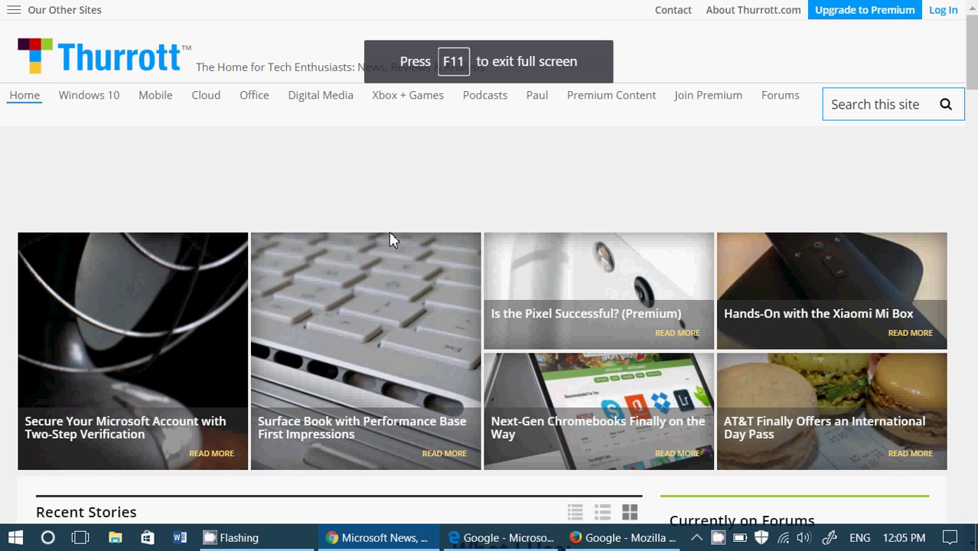
key(F11)
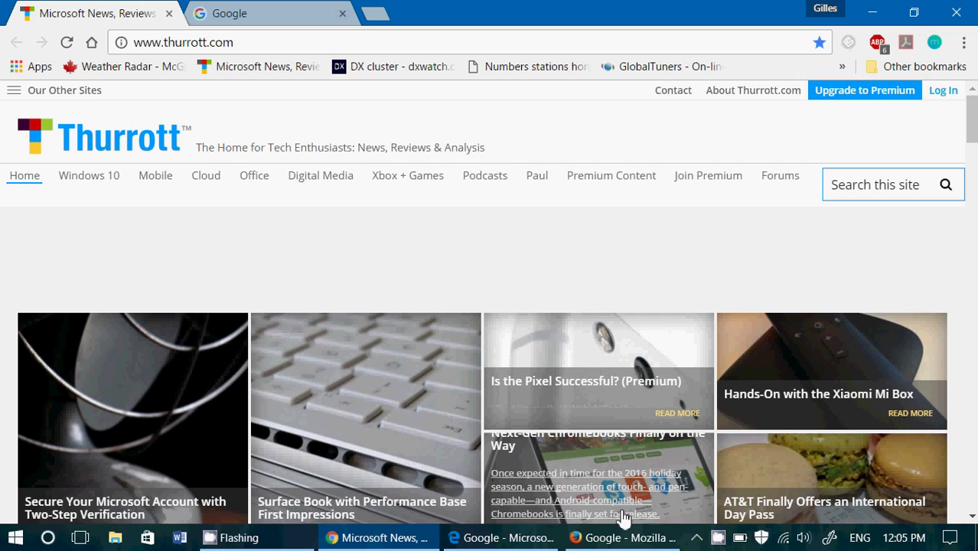
Bring Firefox's Google.ca window forward and cycle it through full screen twice with F11.
click(612, 539)
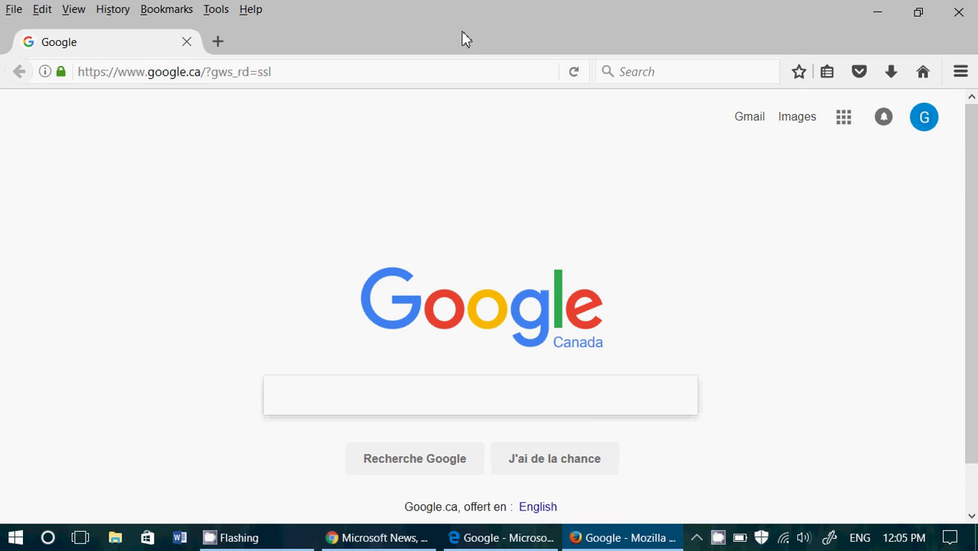
key(F11)
key(F11)
key(F11)
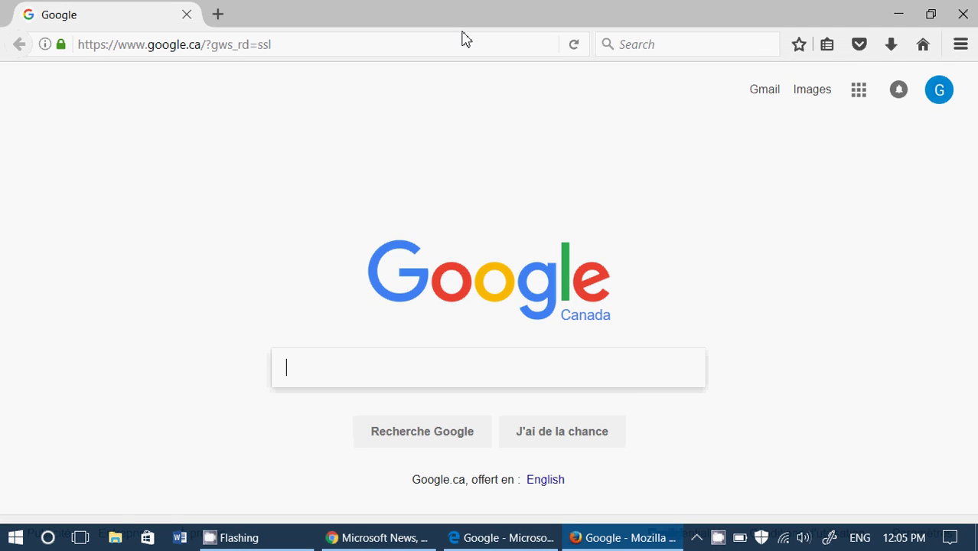
key(F11)
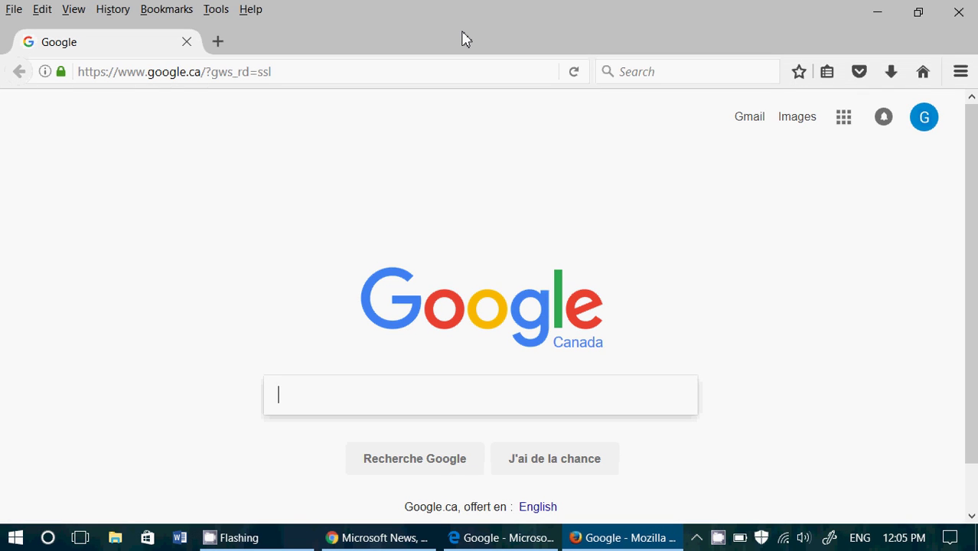
key(F11)
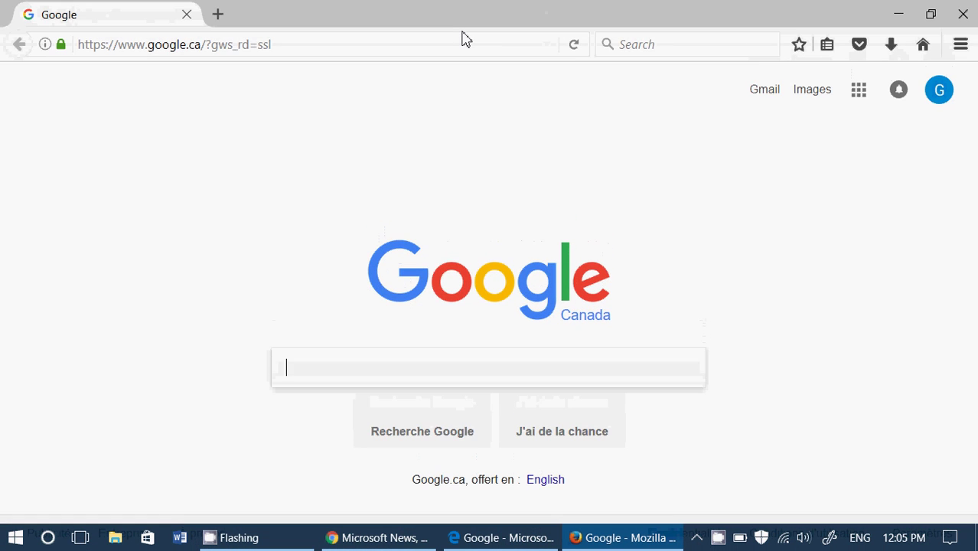
key(F11)
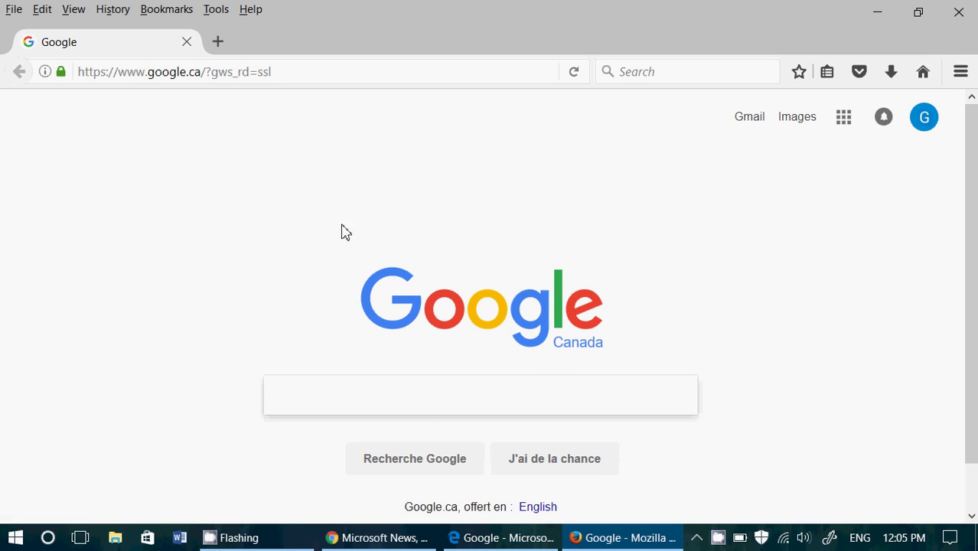
click(488, 538)
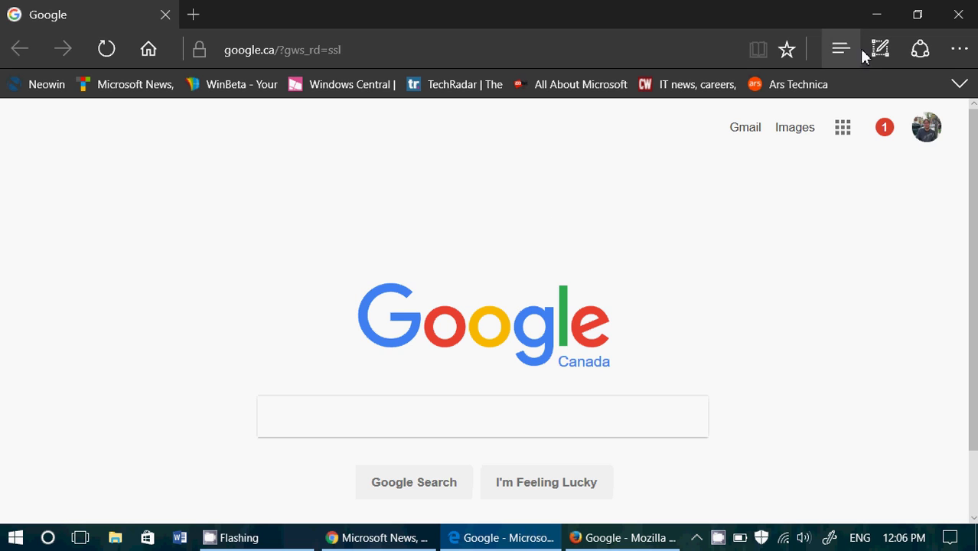
click(605, 537)
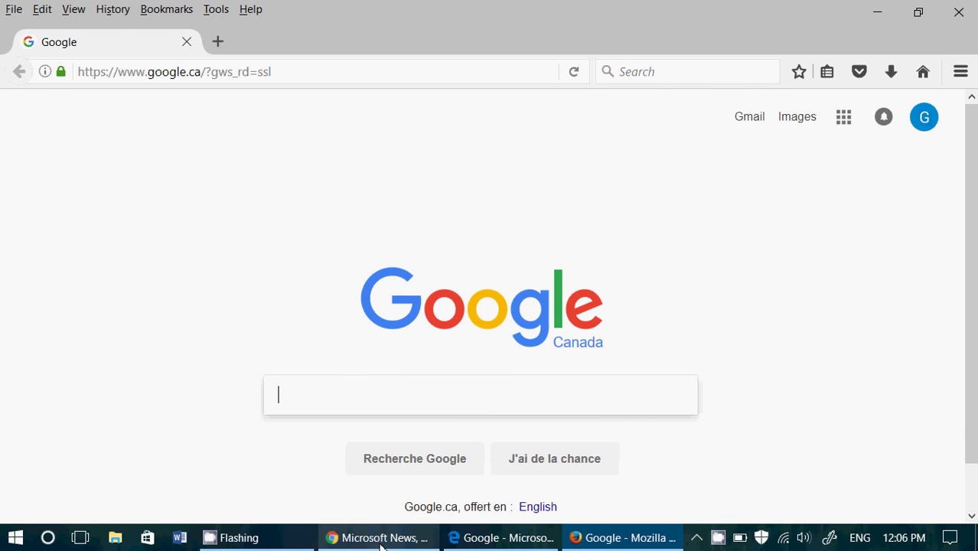
Bring Chrome's Thurrott window to the front from the taskbar.
click(380, 545)
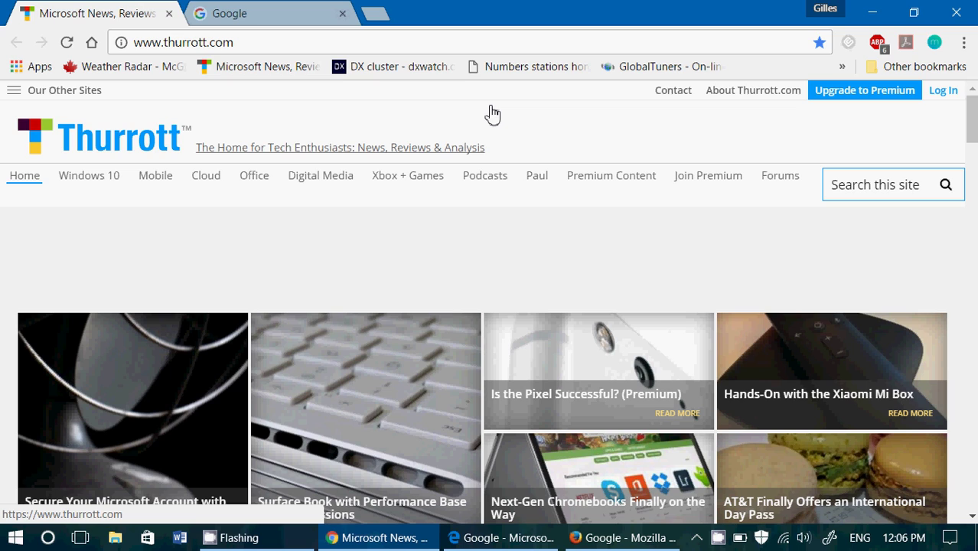
Mute the sound and toggle Chrome into full screen and back once.
key(XF86AudioMute)
key(XF86AudioMute)
key(F11)
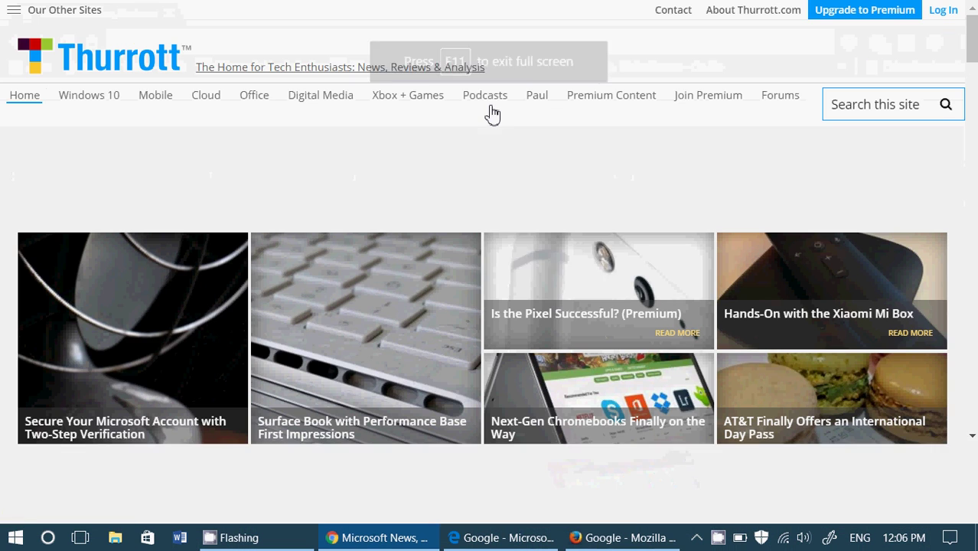
key(F11)
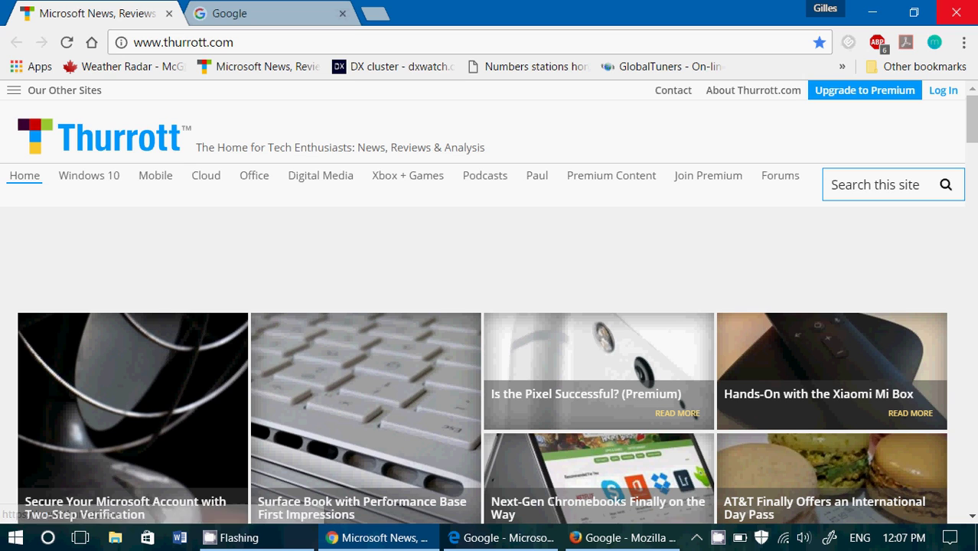
Close the Chrome, Firefox and Edge windows, leaving the CamStudio recorder up.
click(958, 11)
click(958, 12)
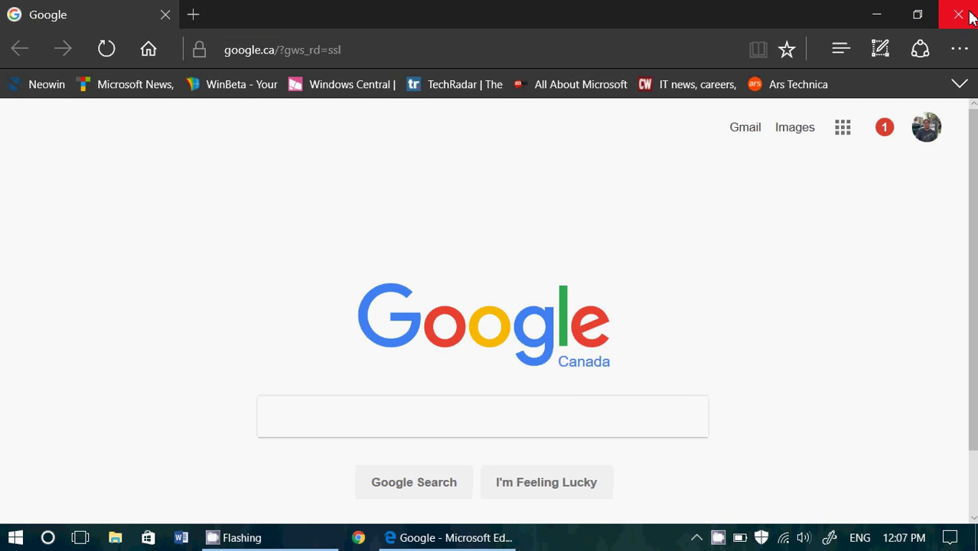
click(719, 537)
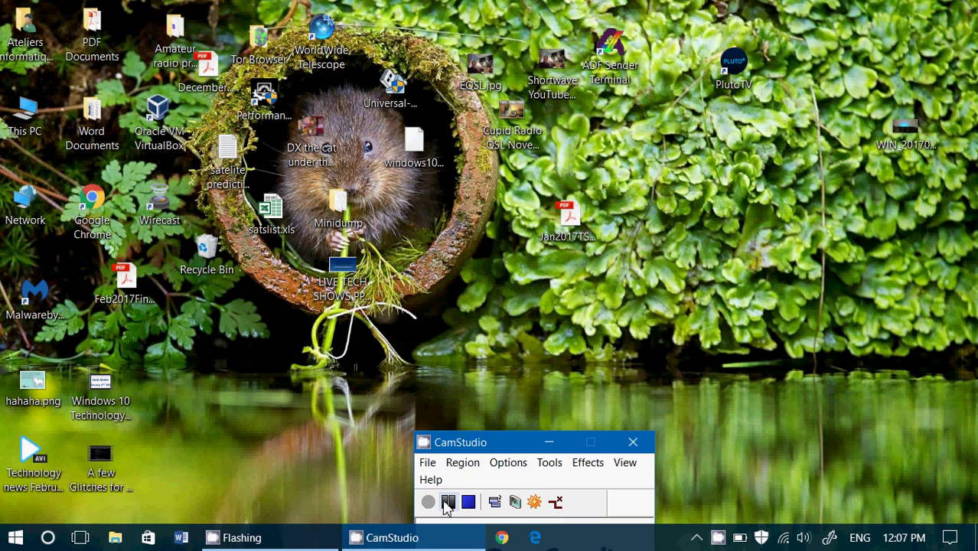